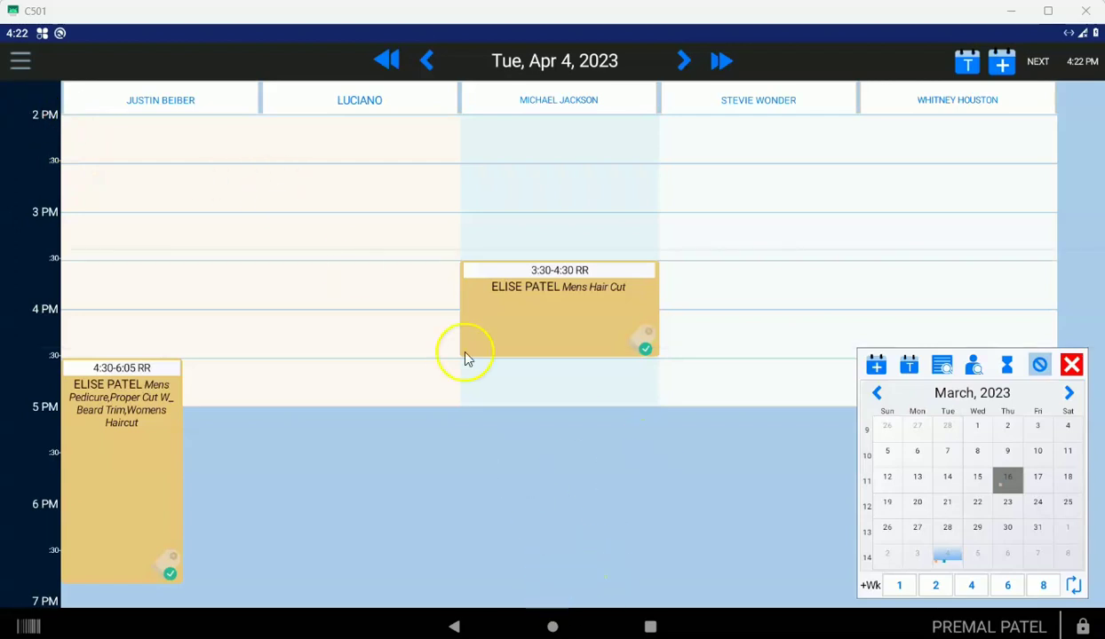
Open the Online Scheduling section of the merchant settings.
left_click(21, 64)
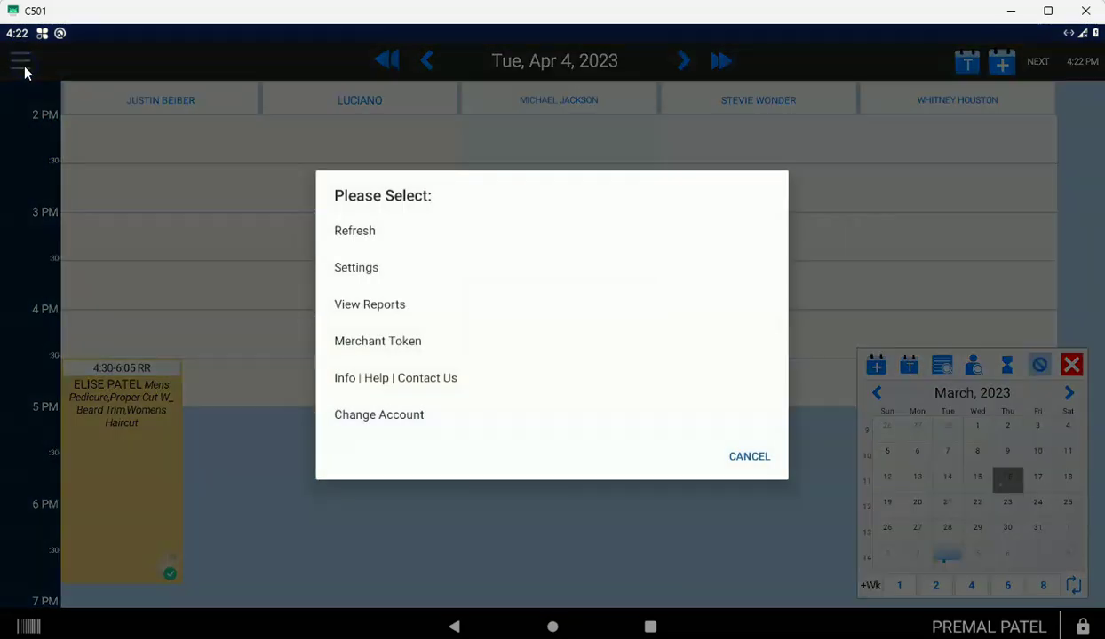
left_click(383, 278)
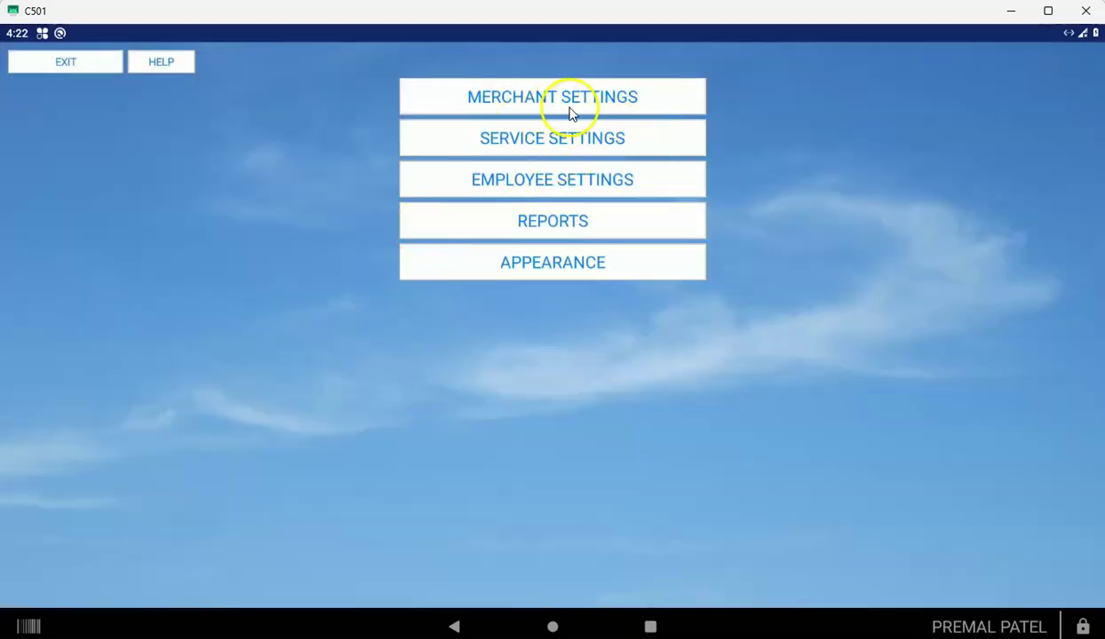
left_click(570, 104)
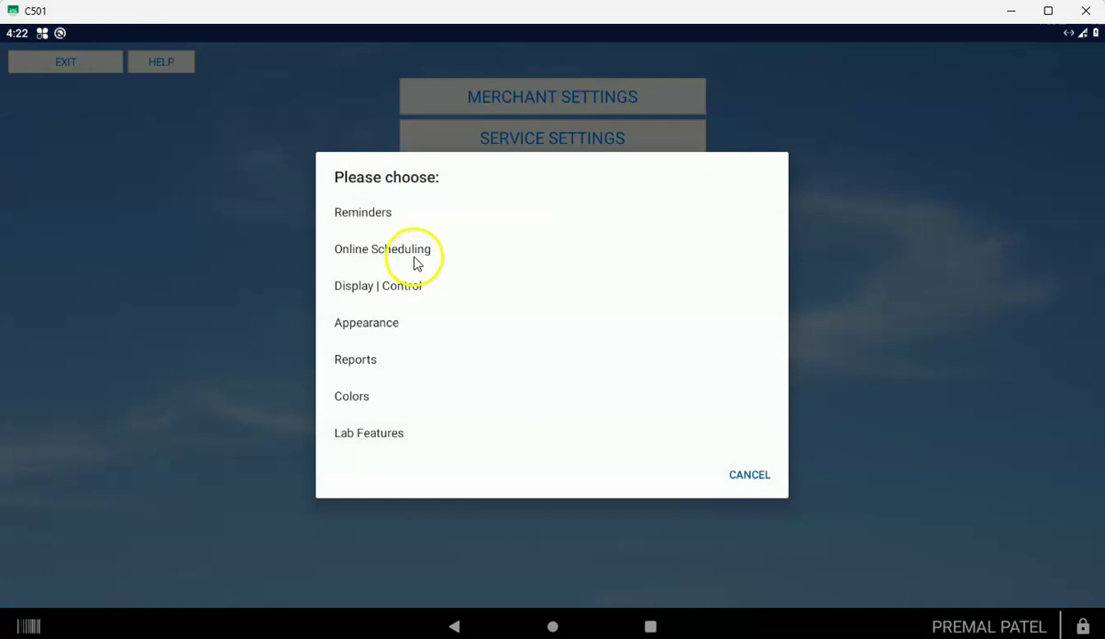
left_click(414, 253)
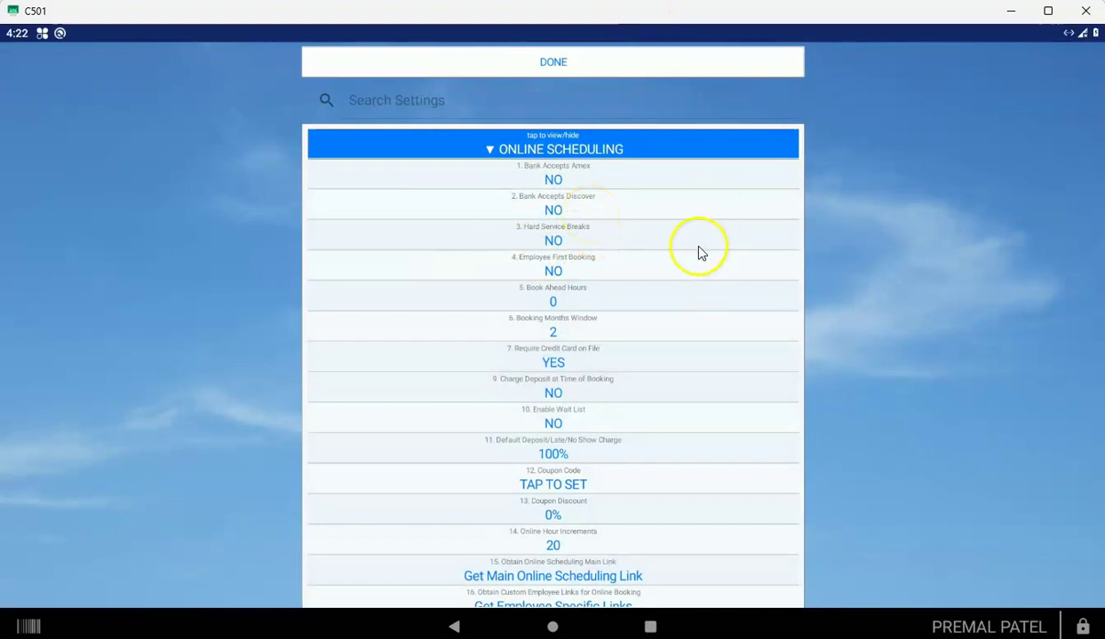
Review the online scheduling options, including the deposit charge setting and the available online booking increments, without choosing a different increment.
scroll(698, 308, "down", 1)
scroll(698, 308, "up", 1)
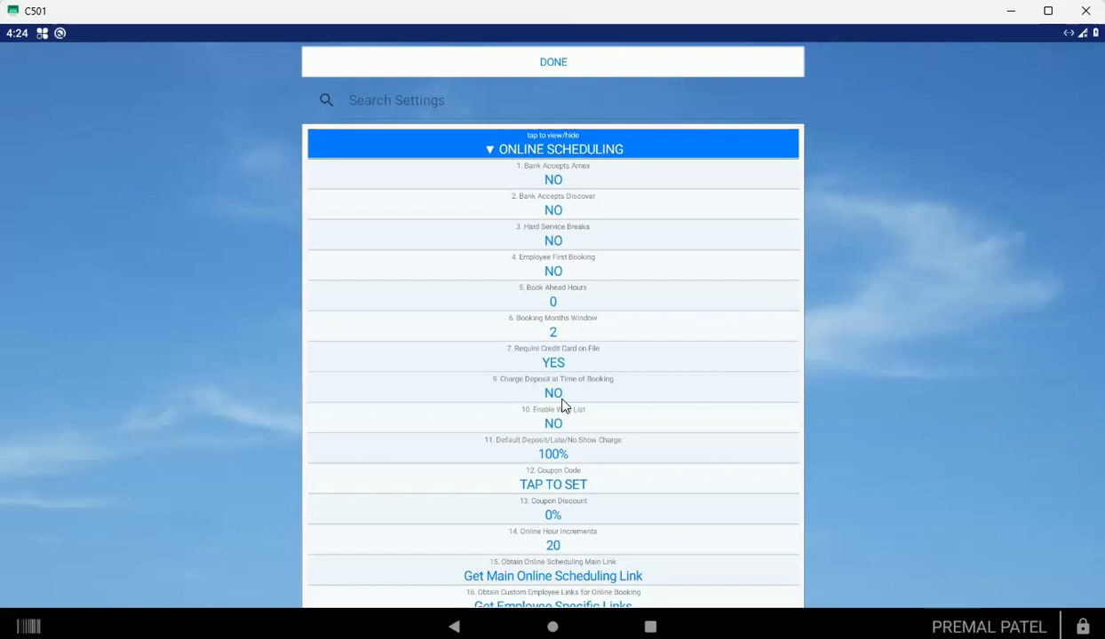
left_click(557, 399)
scroll(602, 419, "down", 1)
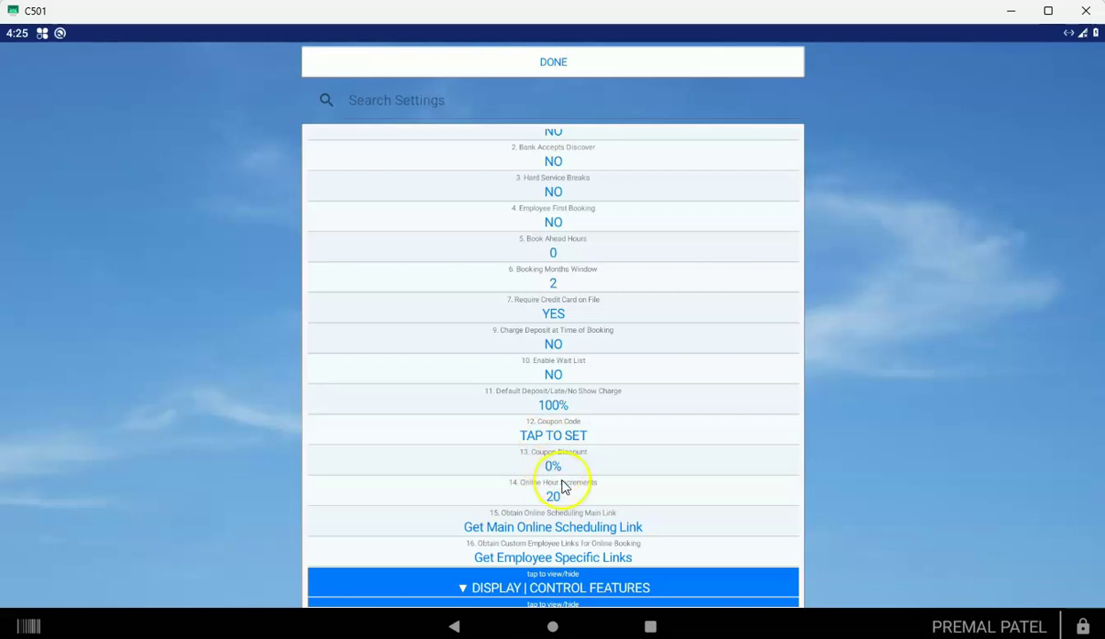
left_click(558, 499)
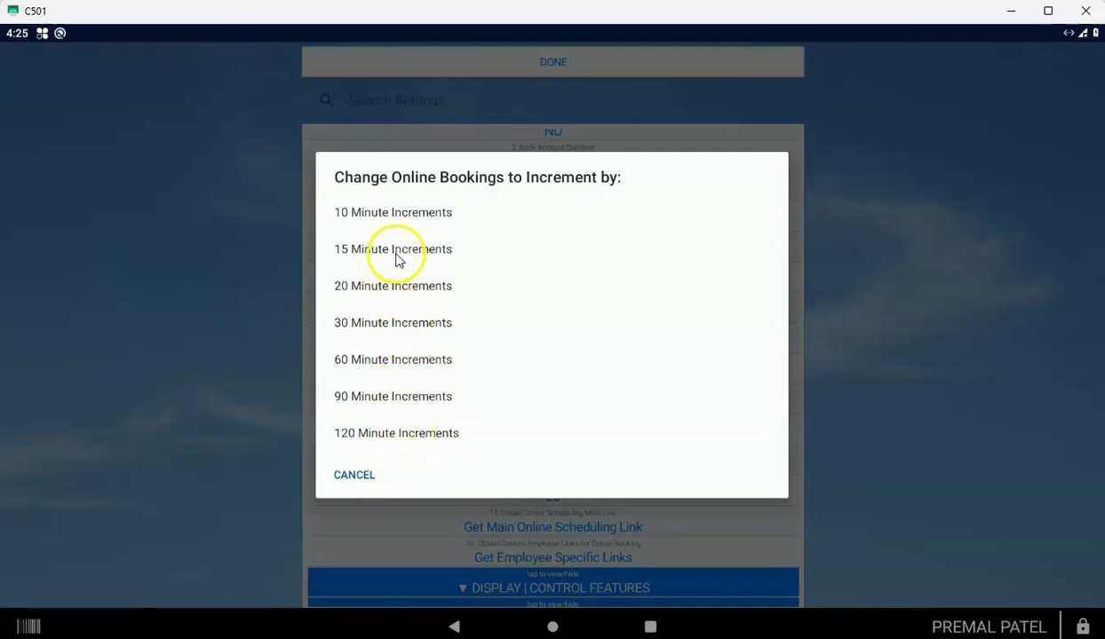
left_click(355, 475)
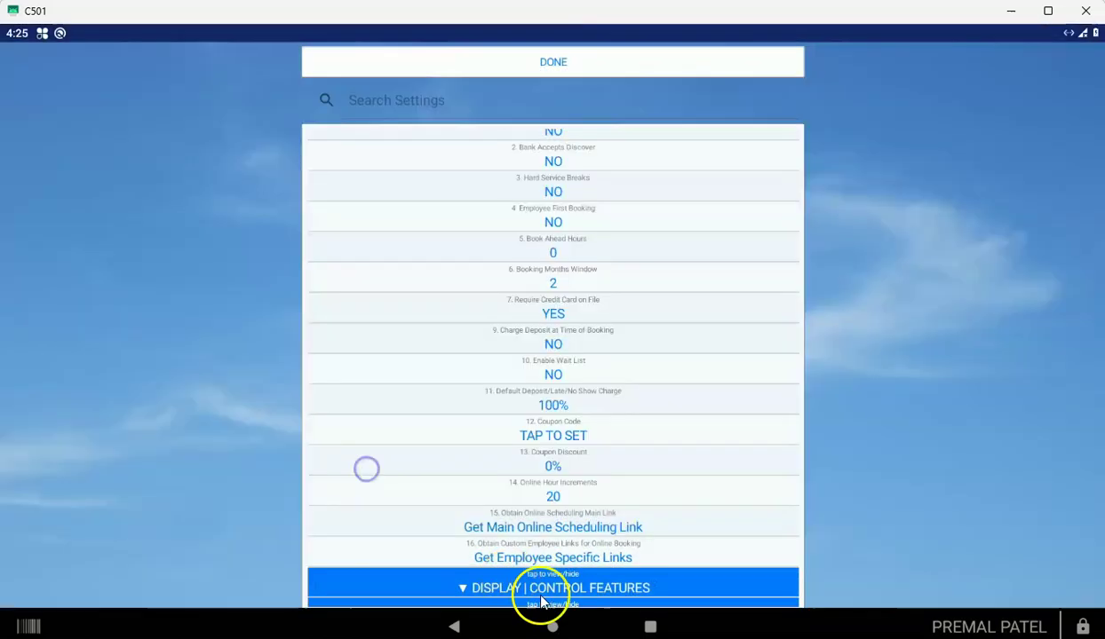
Try to request the main online scheduling link by text message with the mobile number left blank.
left_click(543, 531)
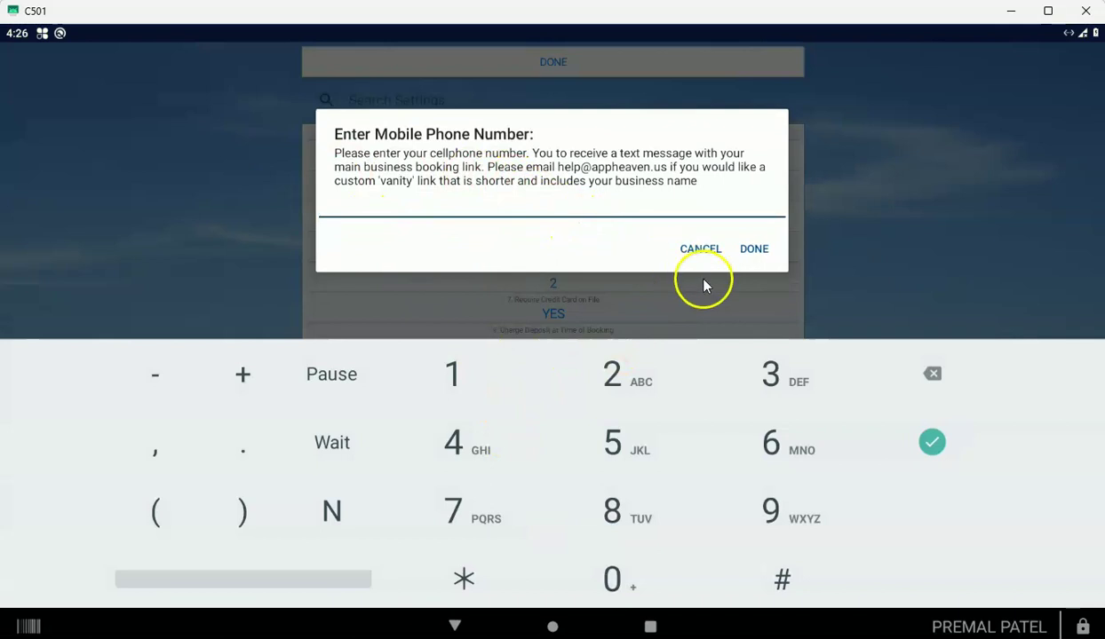
left_click(751, 253)
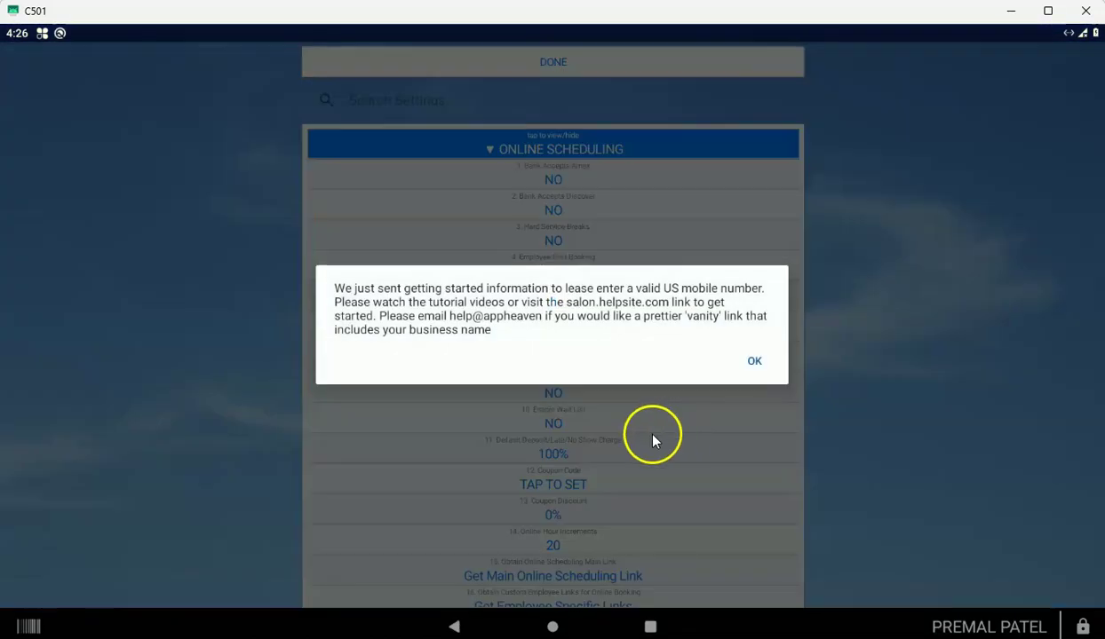
left_click(754, 360)
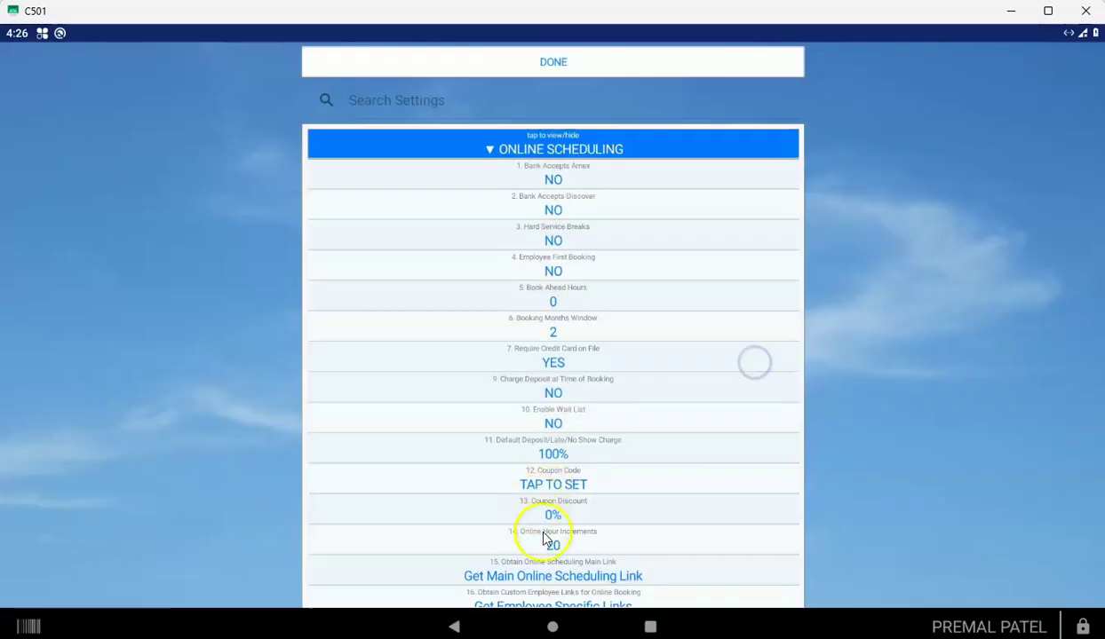
Leave the merchant settings for the appointment calendar and open the Info | Help | Contact Us options.
scroll(616, 526, "down", 2)
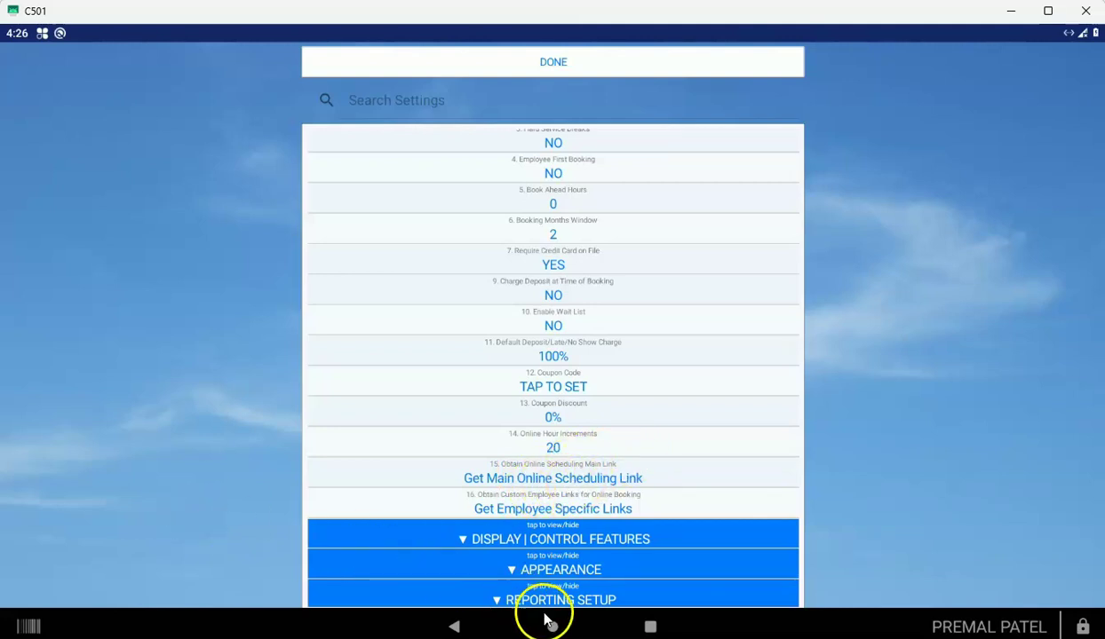
left_click(579, 59)
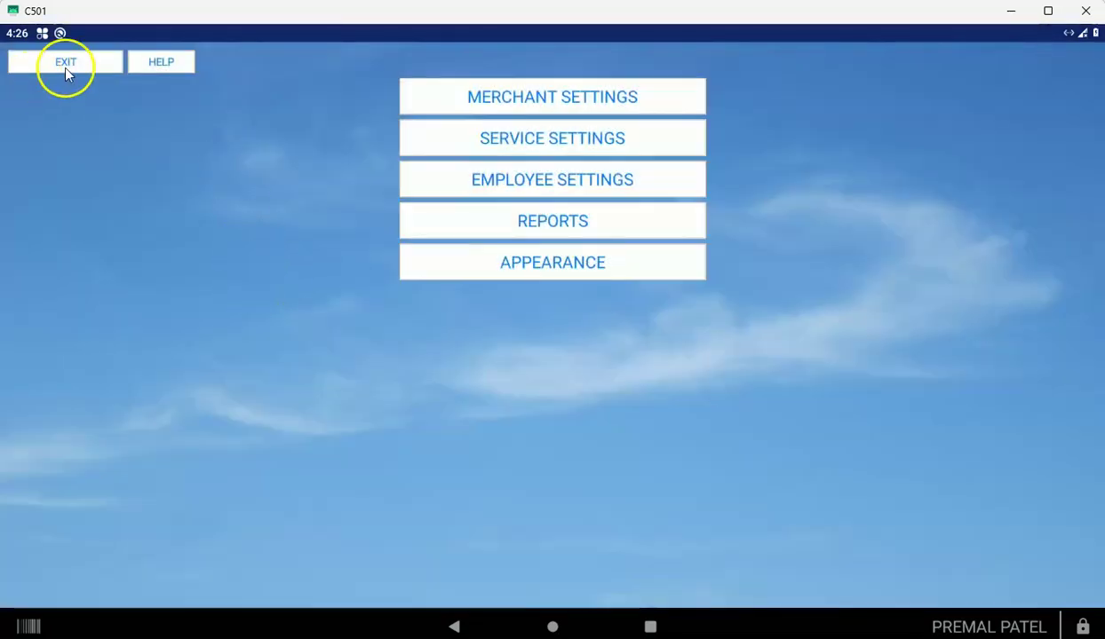
left_click(65, 69)
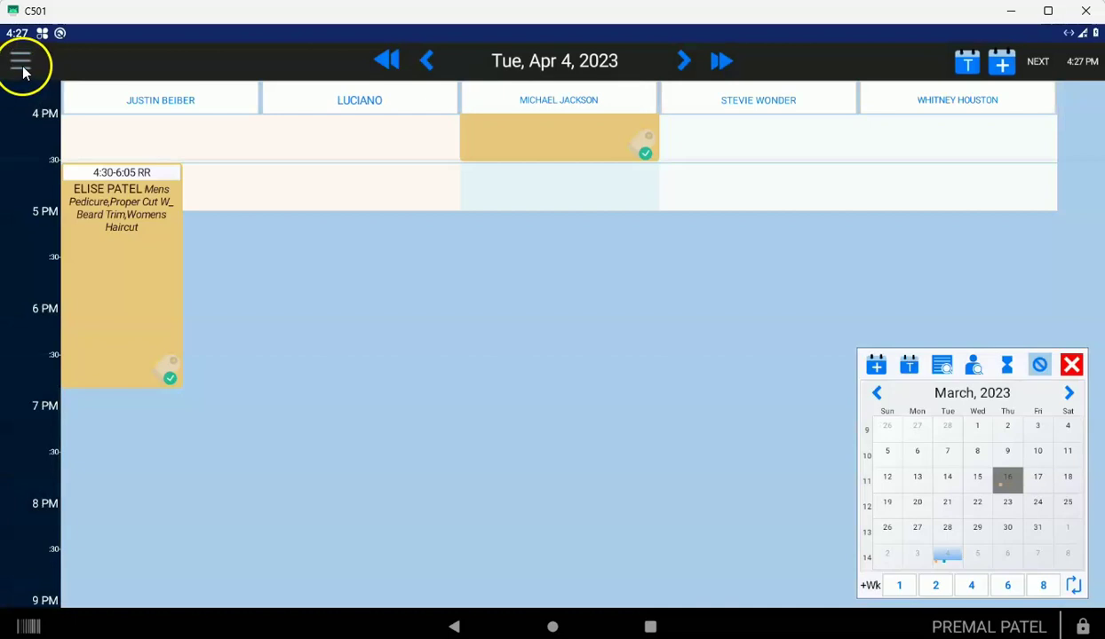
left_click(21, 63)
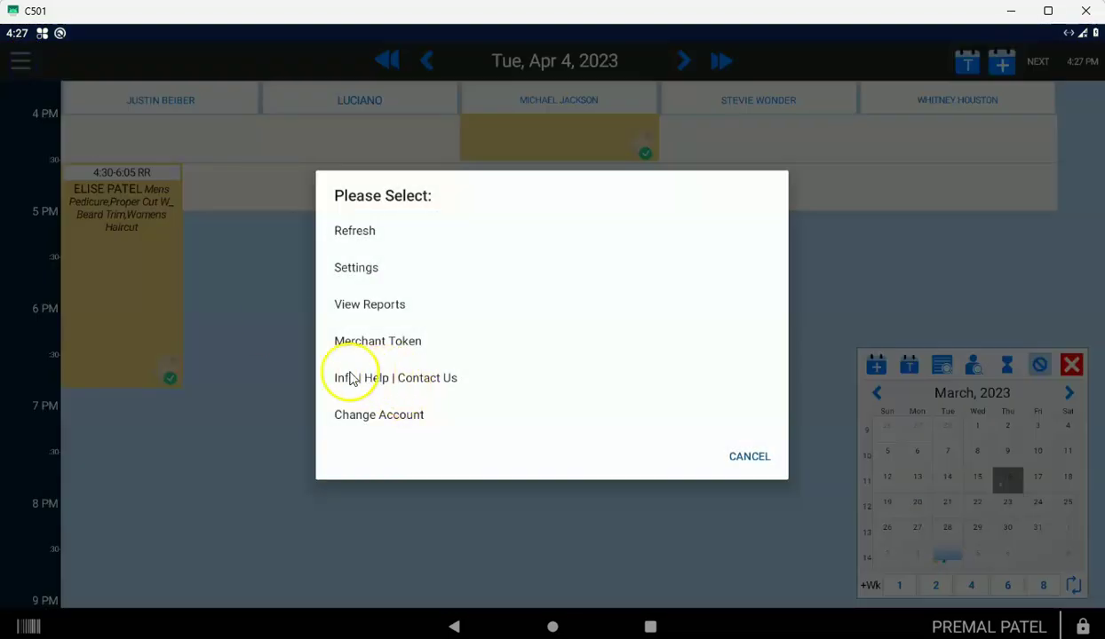
left_click(402, 379)
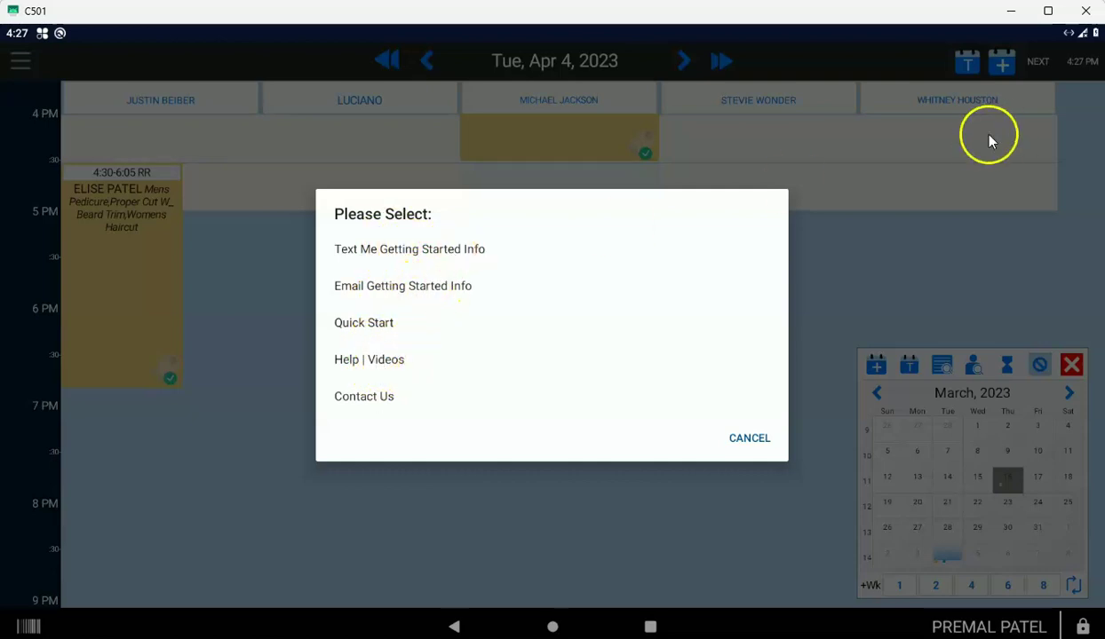
Switch to the Salon Scheduler Information email in Outlook, examine the customer online scheduling link and support contact, and return to the calendar.
key("alt+Tab")
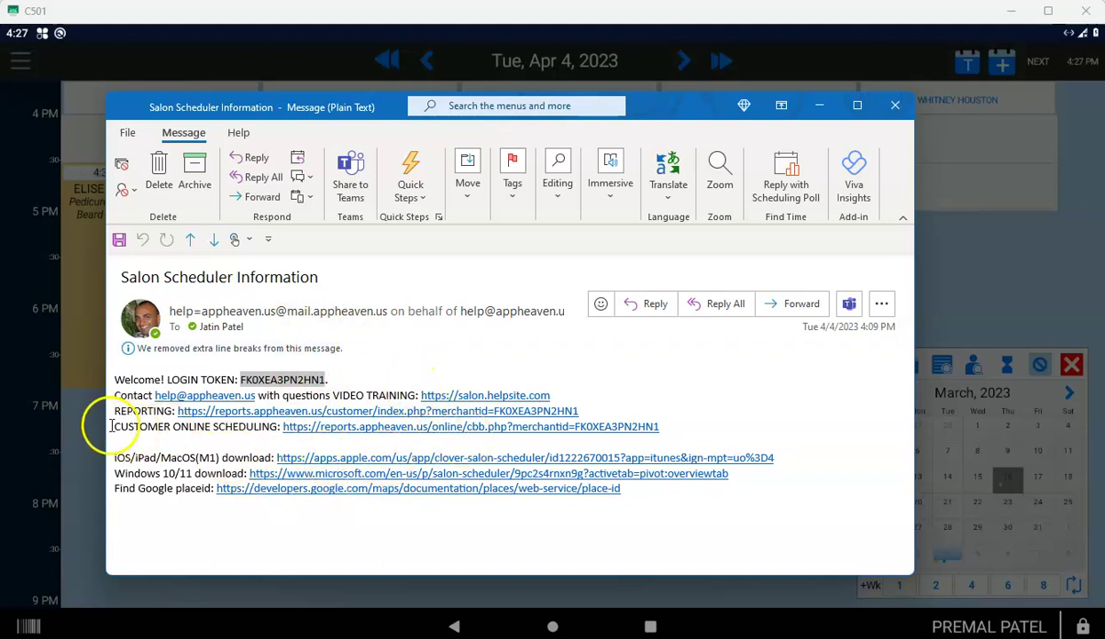
left_click_drag(110, 426, 677, 432)
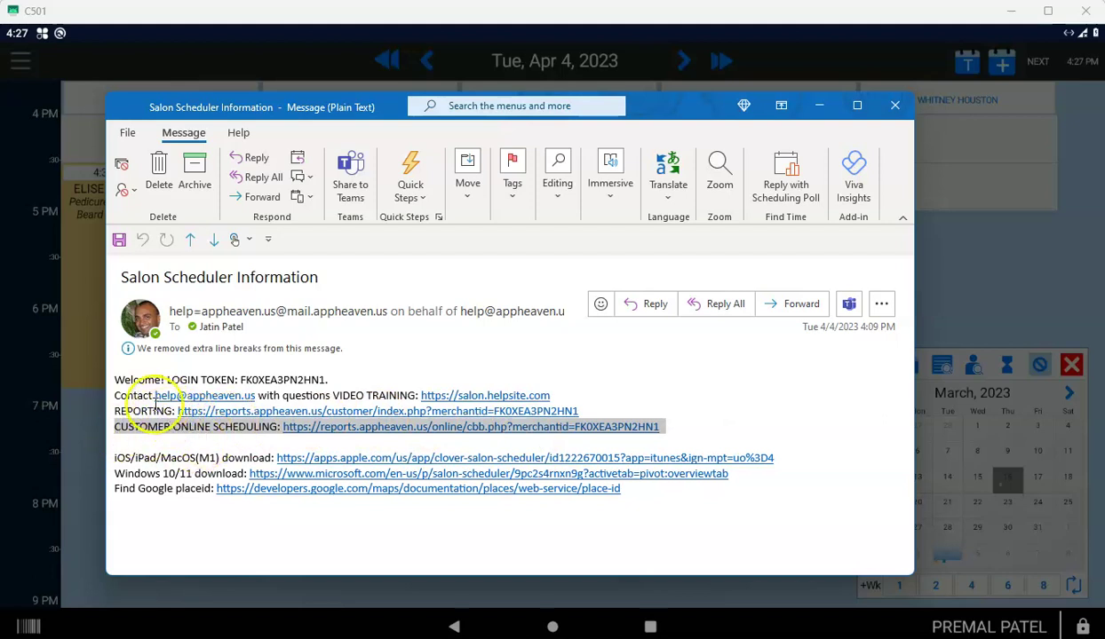
left_click_drag(115, 396, 254, 396)
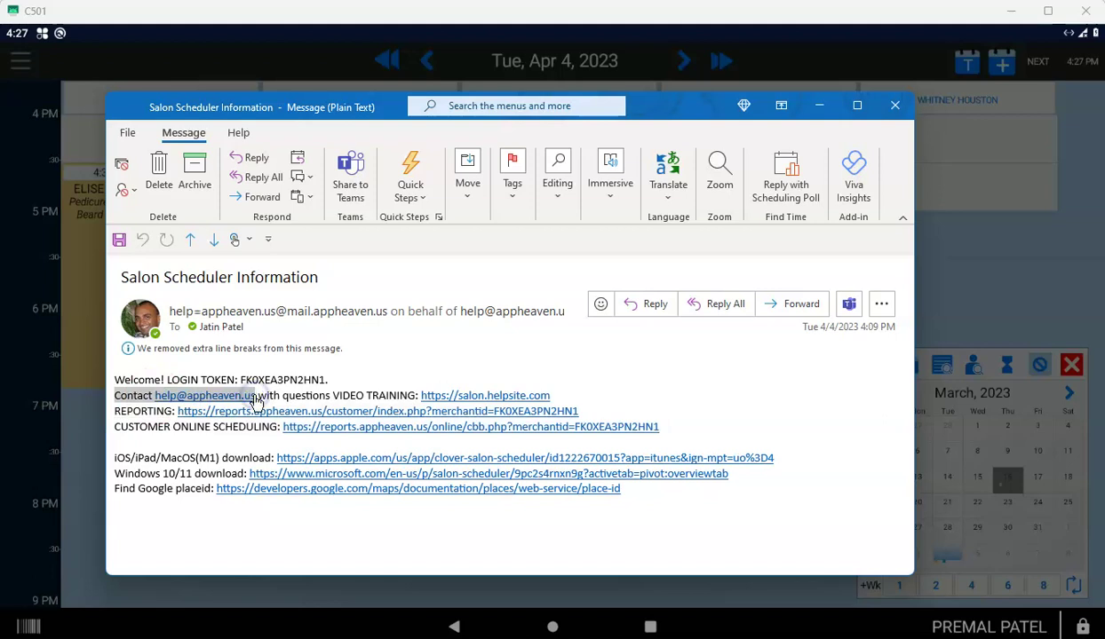
left_click(201, 405)
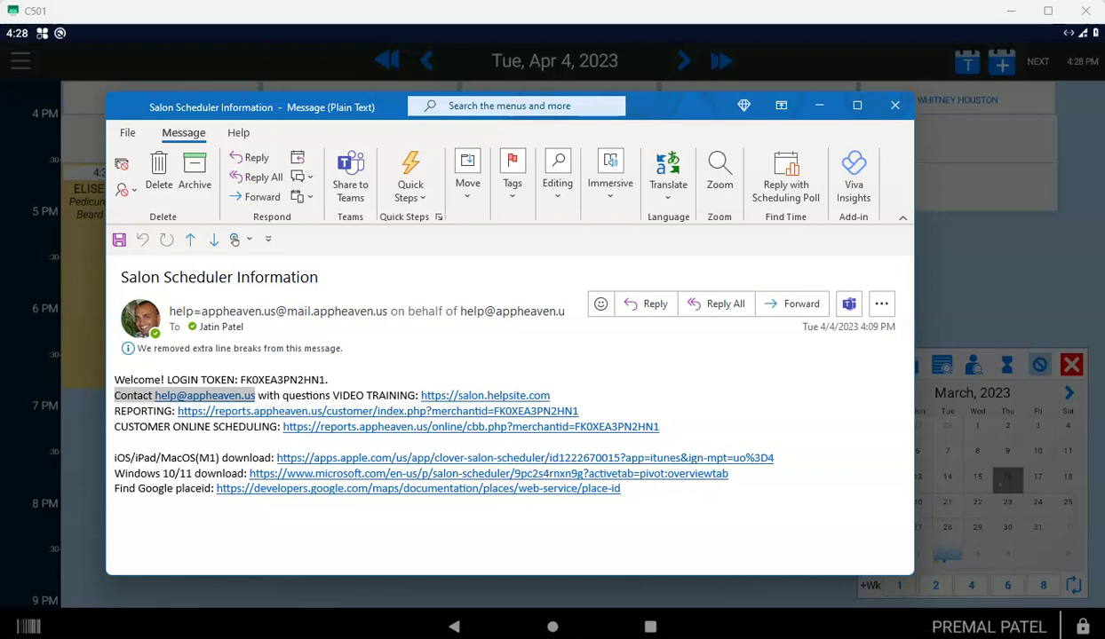
left_click(994, 293)
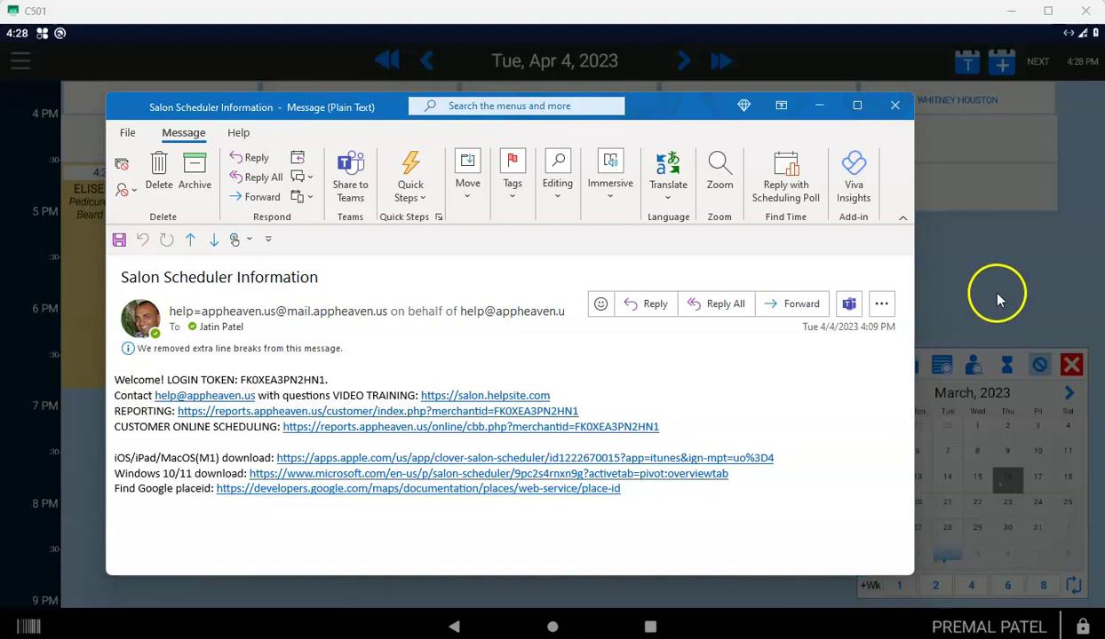
left_click(996, 297)
left_click(996, 296)
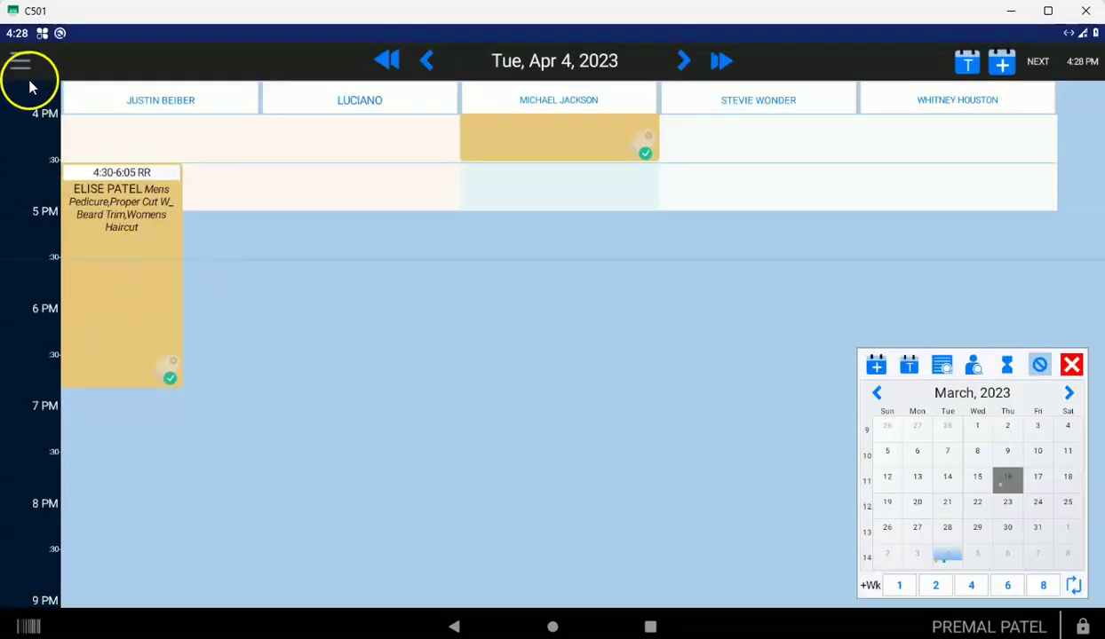
Open the 3:30 PM Mens Hair Cut appointment, examine its Action options such as Collect Cash Deposit, and close it unchanged.
scroll(469, 293, "up", 2)
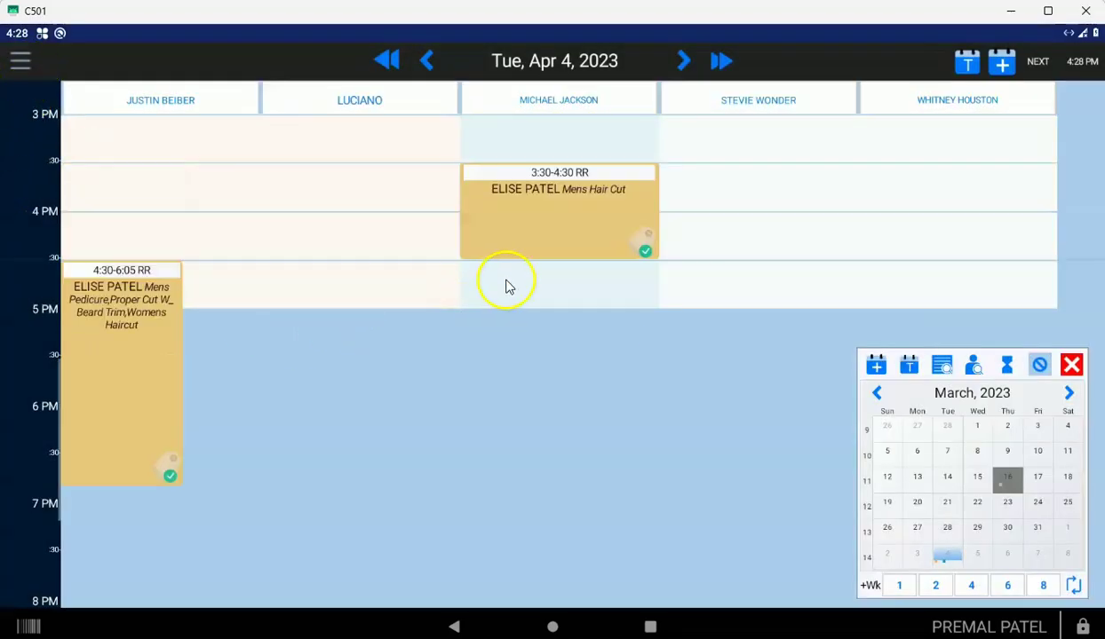
left_click(554, 219)
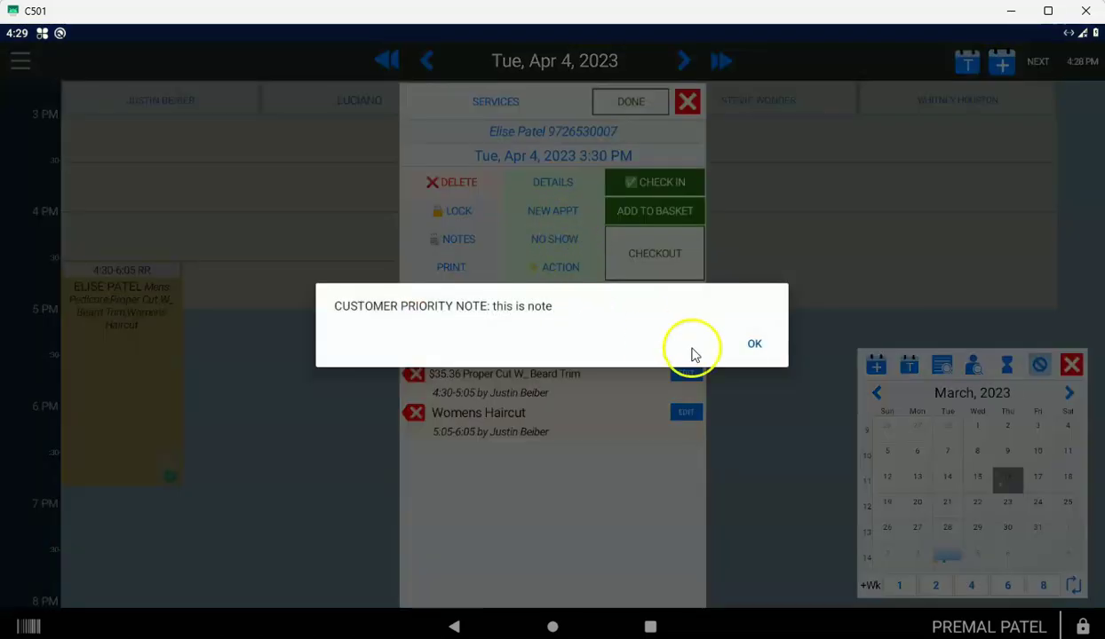
left_click(754, 346)
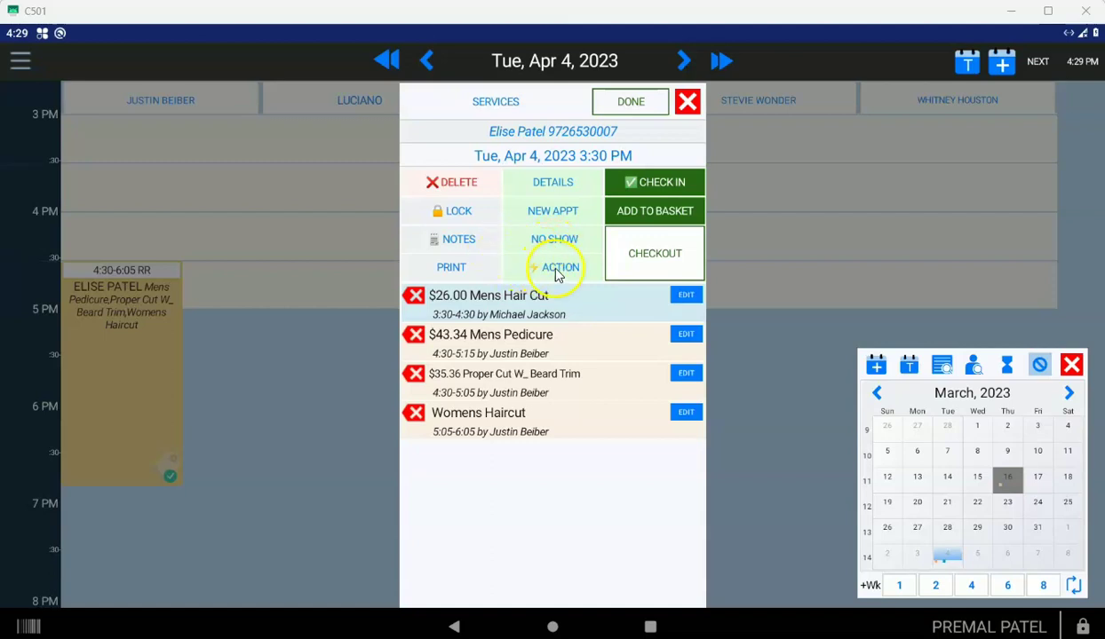
left_click(556, 270)
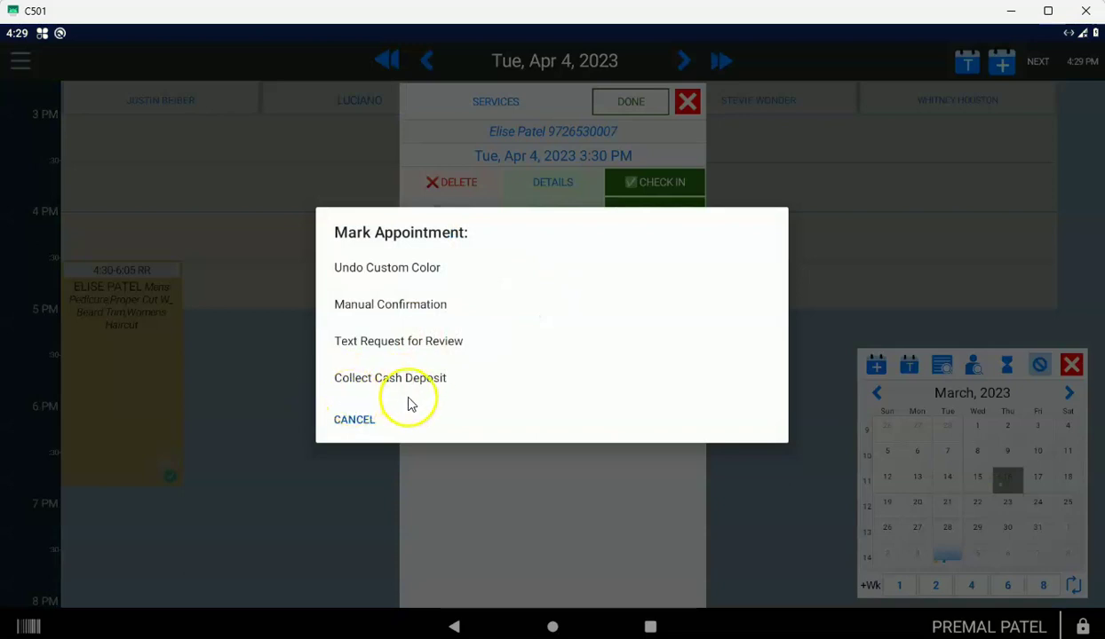
left_click(349, 421)
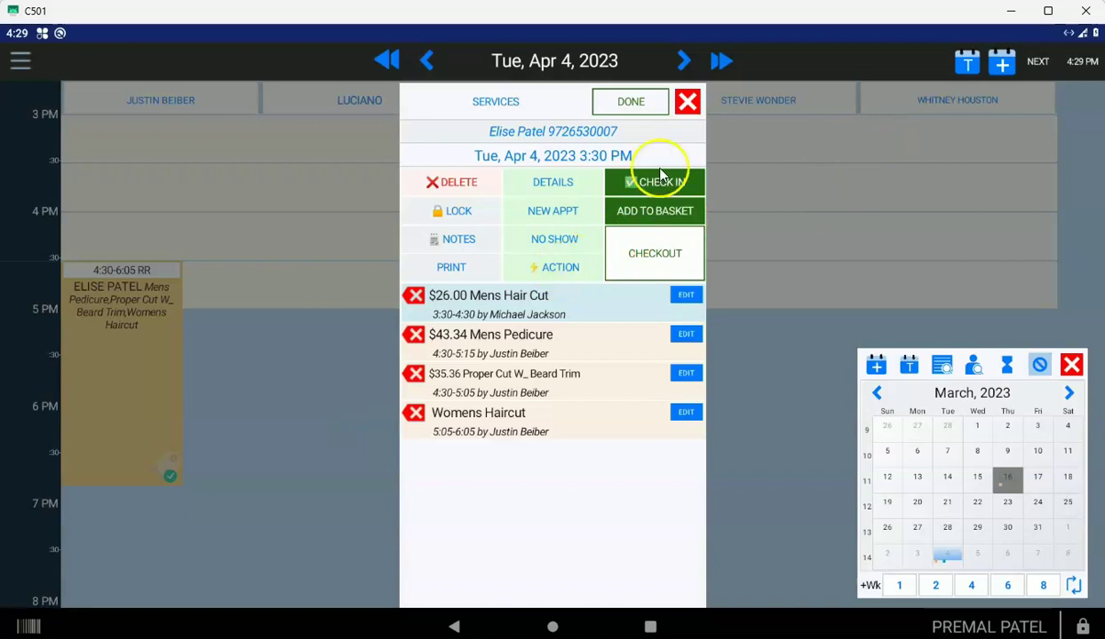
left_click(690, 106)
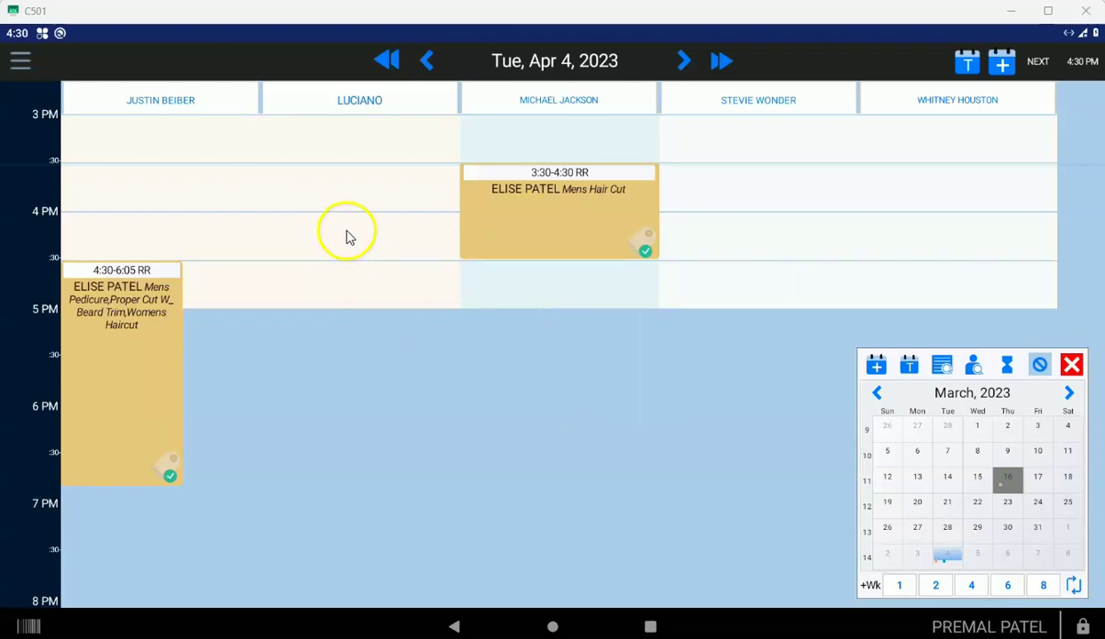
Start a new appointment, find the existing customer by name, examine the customer options including Add Card on File, and discard the appointment.
left_click(304, 238)
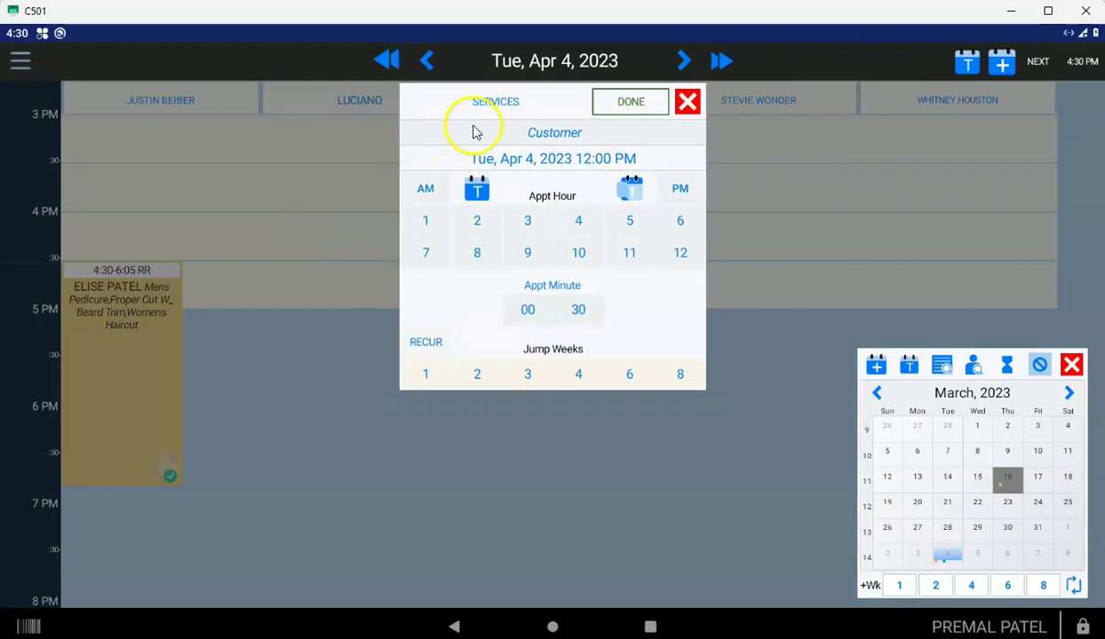
left_click(688, 103)
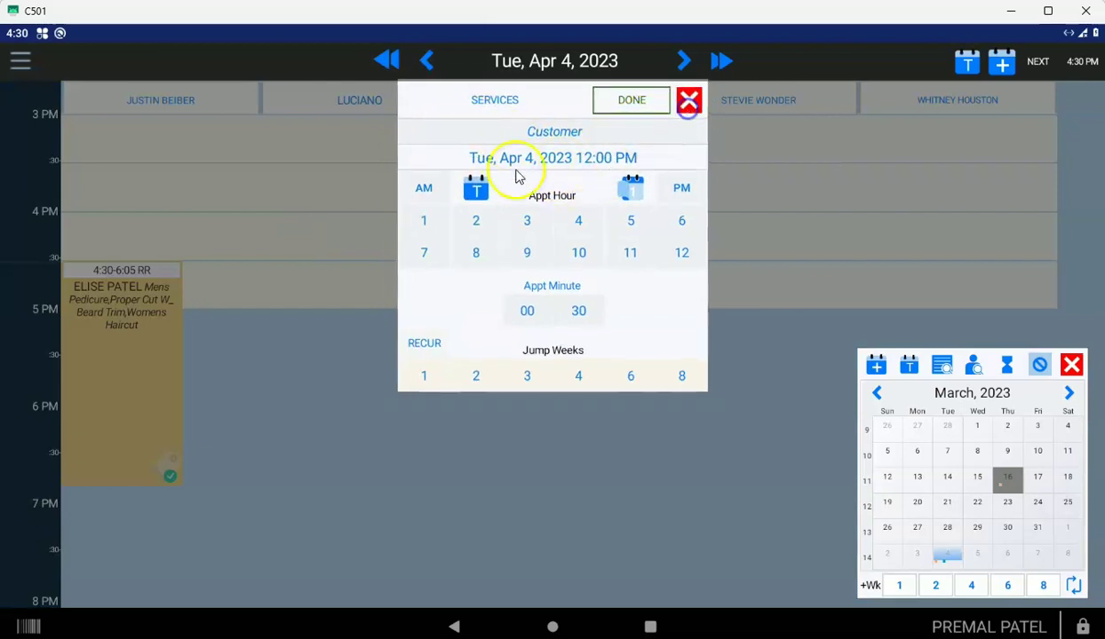
left_click(562, 290)
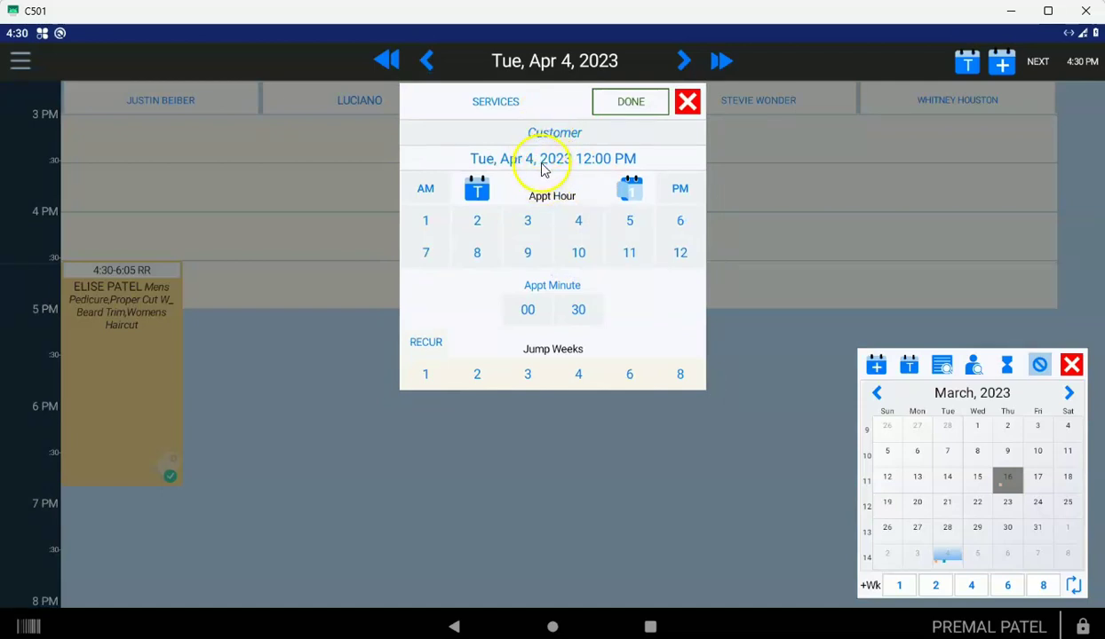
left_click(552, 138)
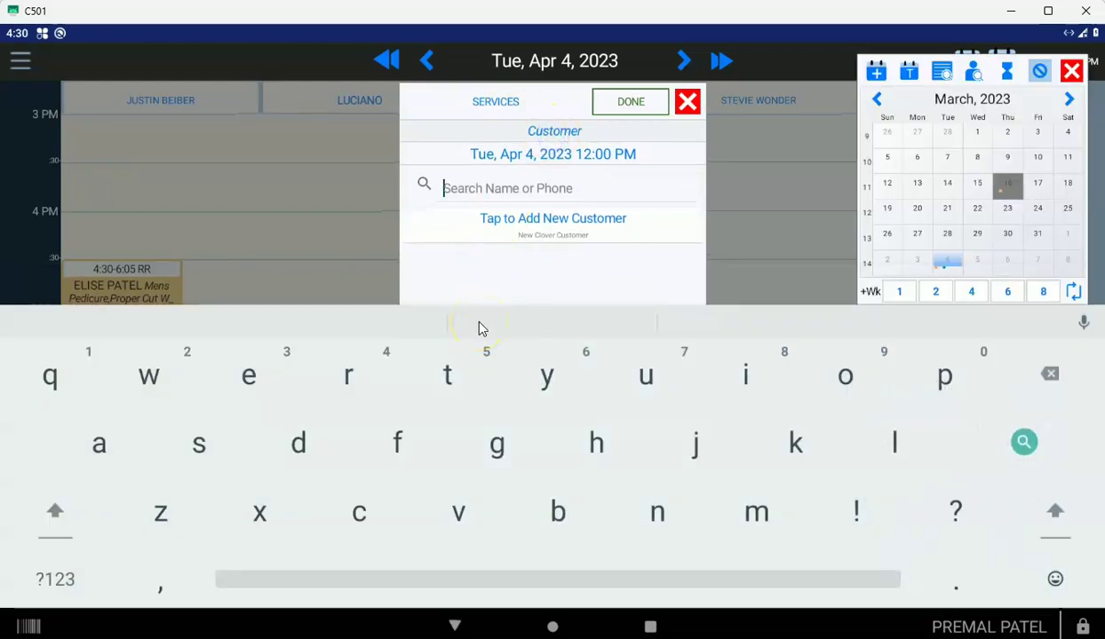
type("eli")
left_click(525, 263)
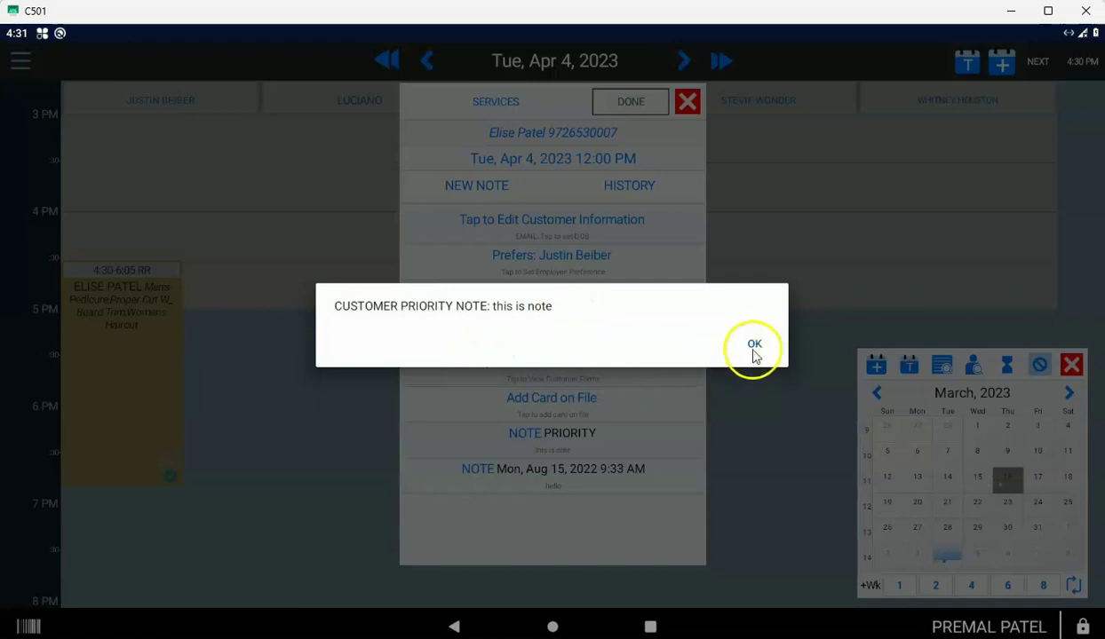
left_click(755, 346)
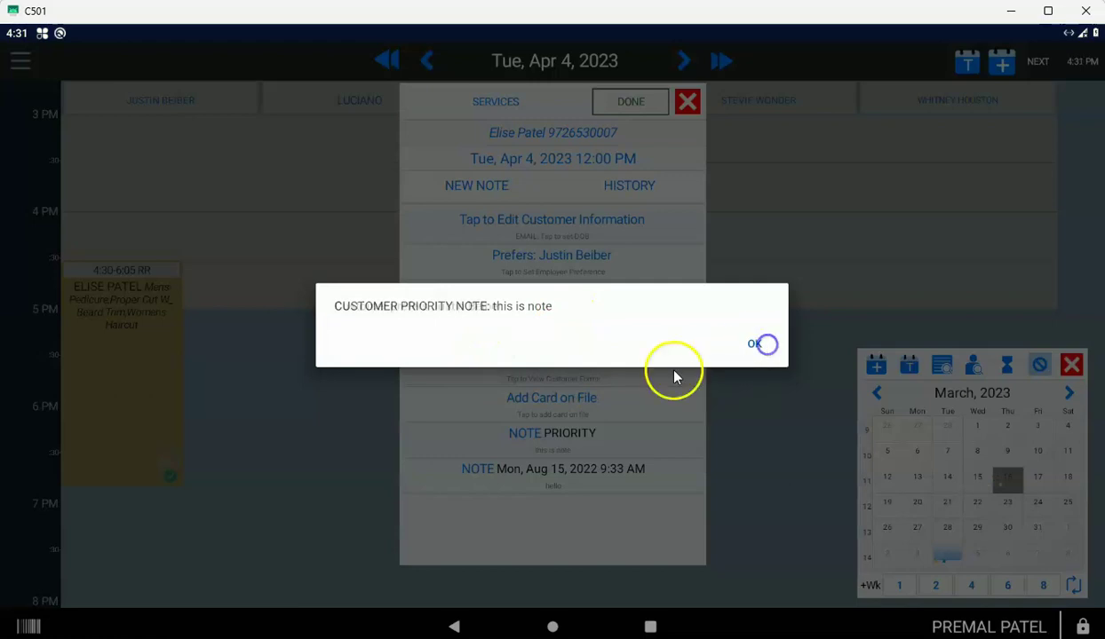
left_click(755, 344)
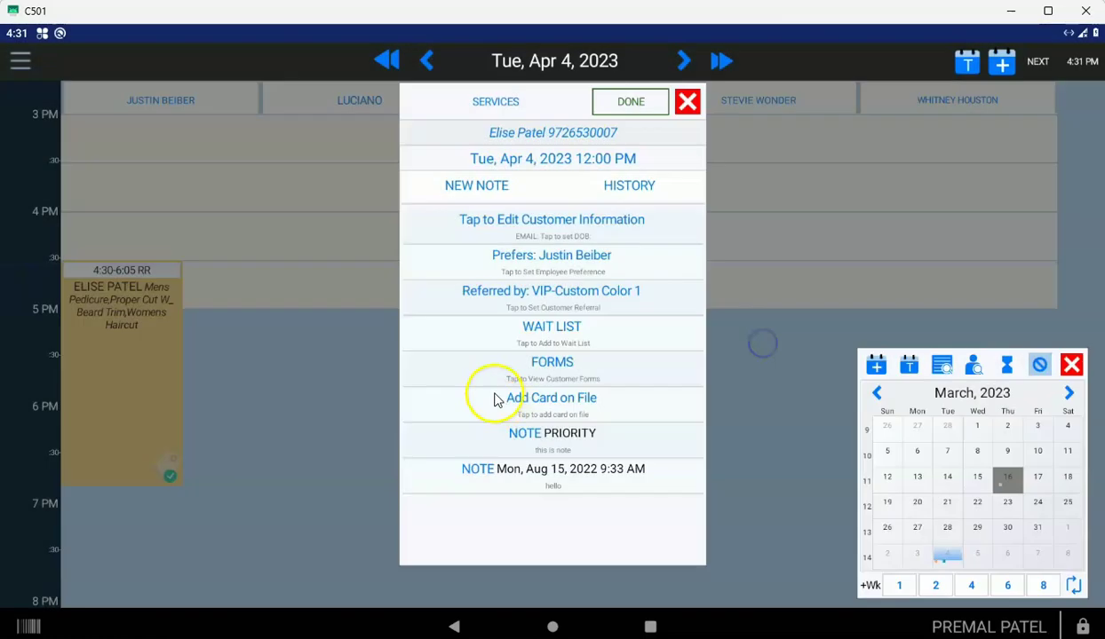
left_click(689, 104)
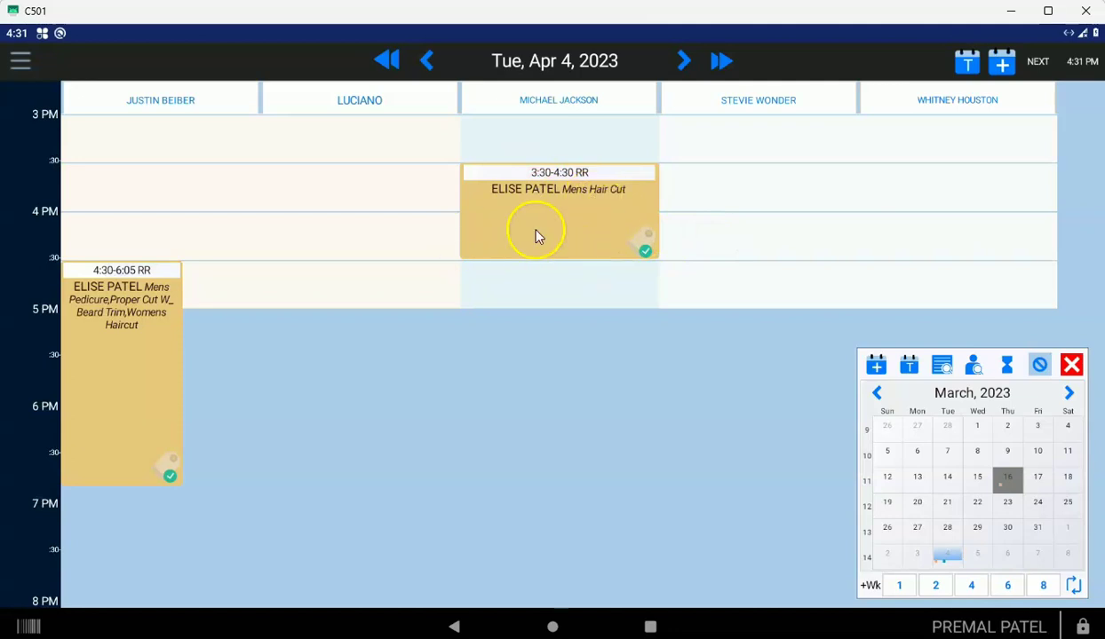
View the customer wait list from the calendar tools and close it.
left_click(1007, 367)
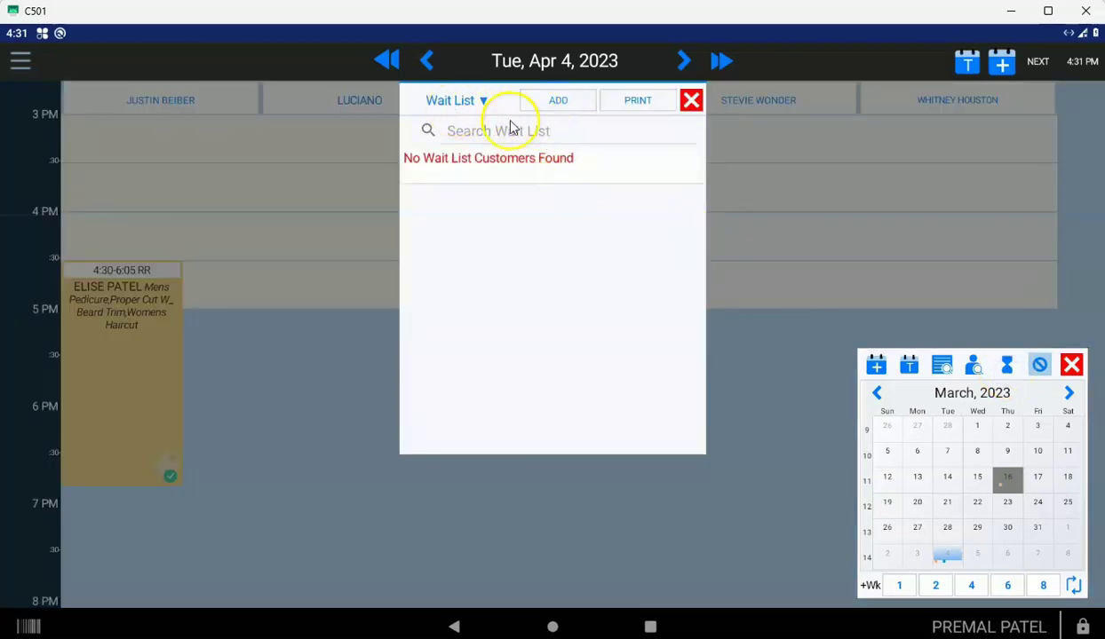
left_click(691, 102)
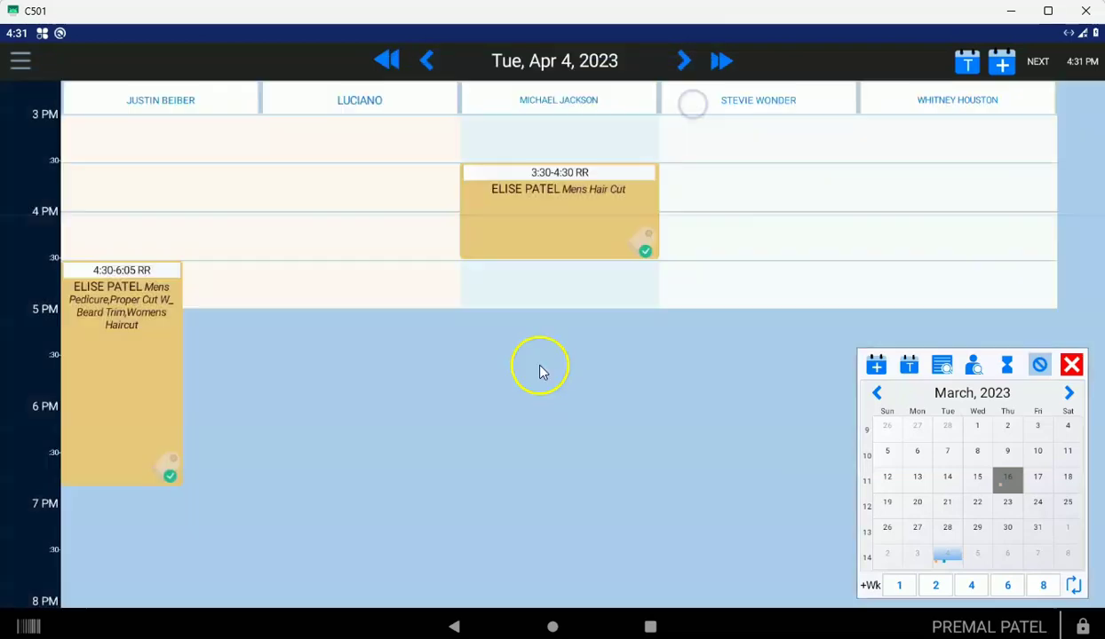
left_click(675, 179)
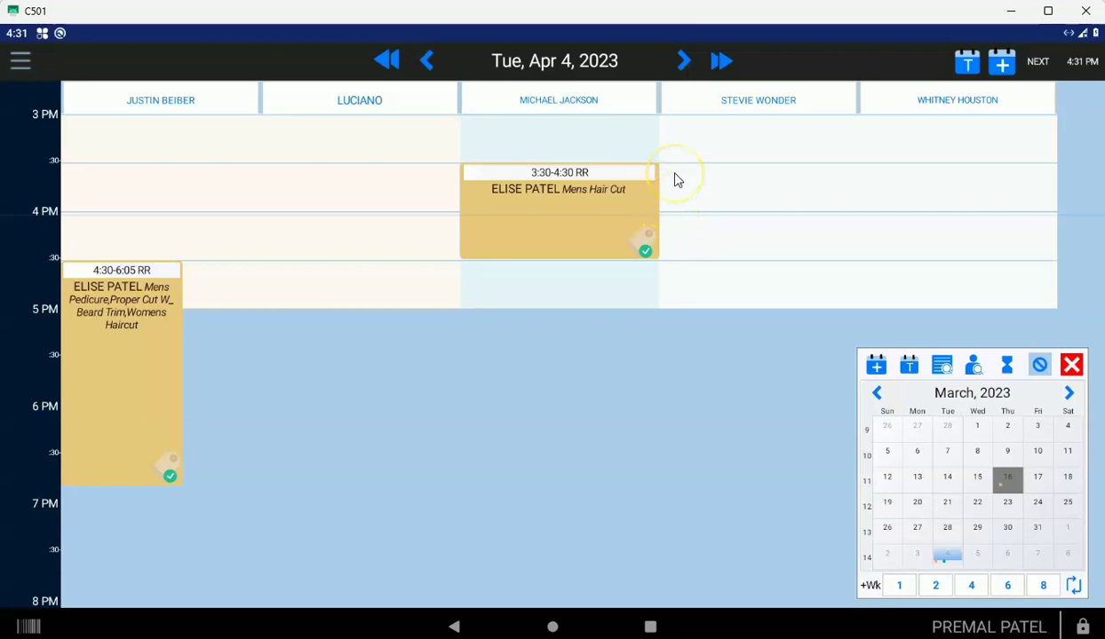